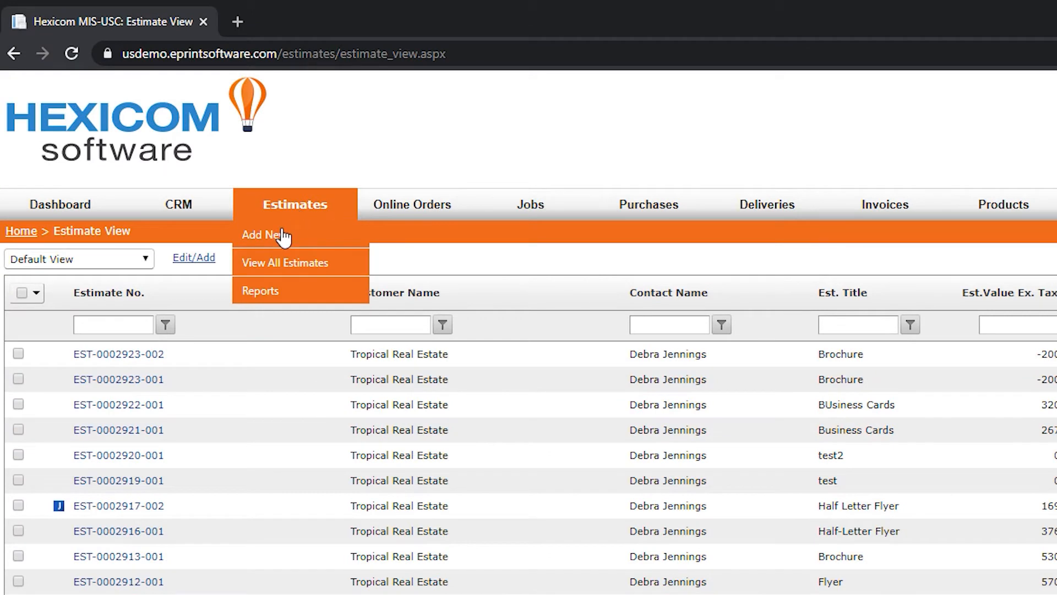
Start a new estimate for the company Tropical Real Estate.
{"action": "left_click", "coordinate": [277, 236]}
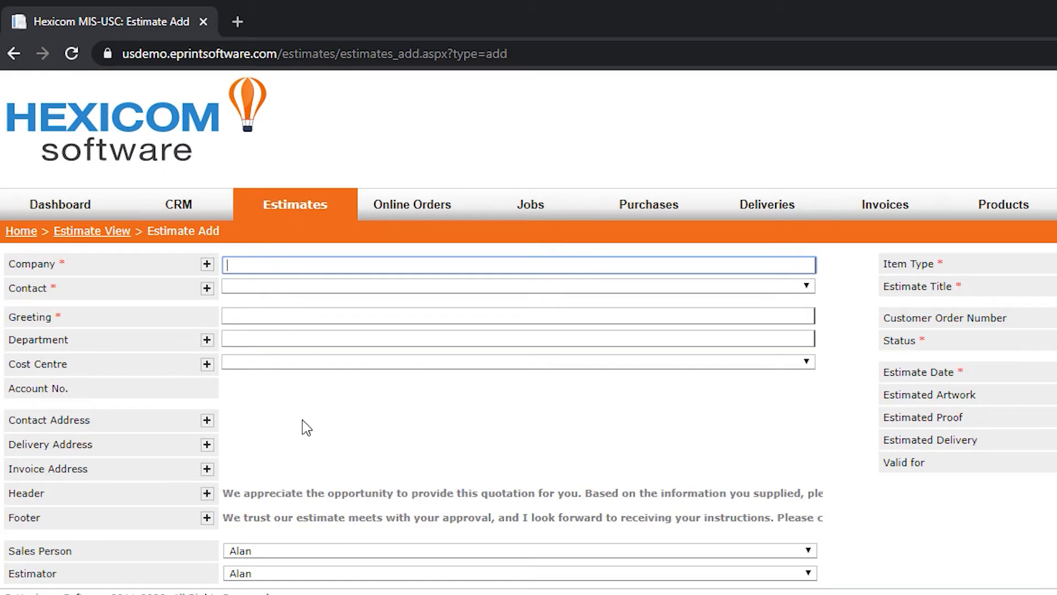
{"action": "type", "text": "trop"}
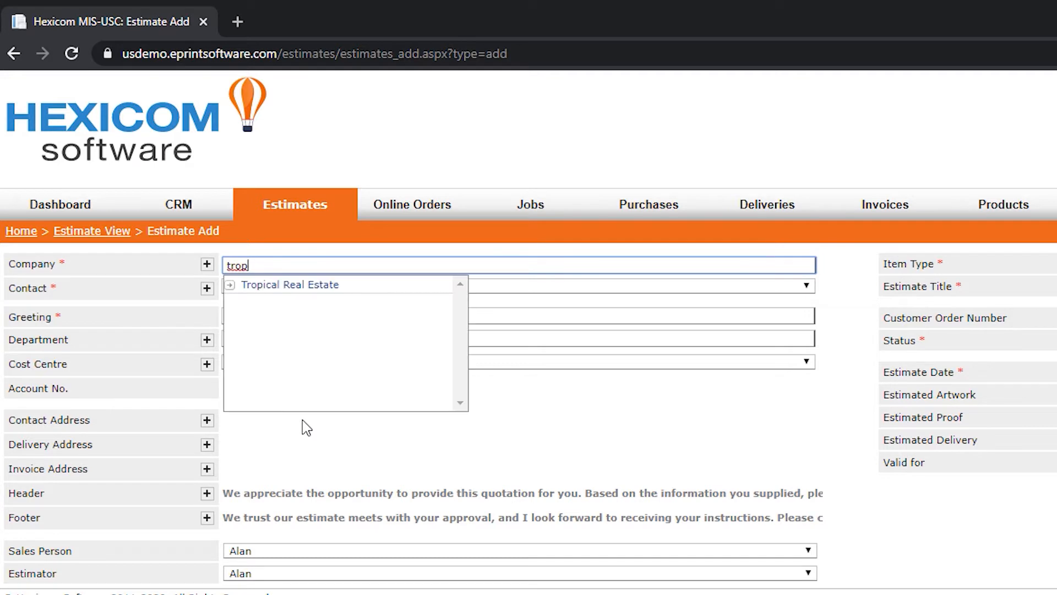
{"action": "left_click", "coordinate": [311, 285]}
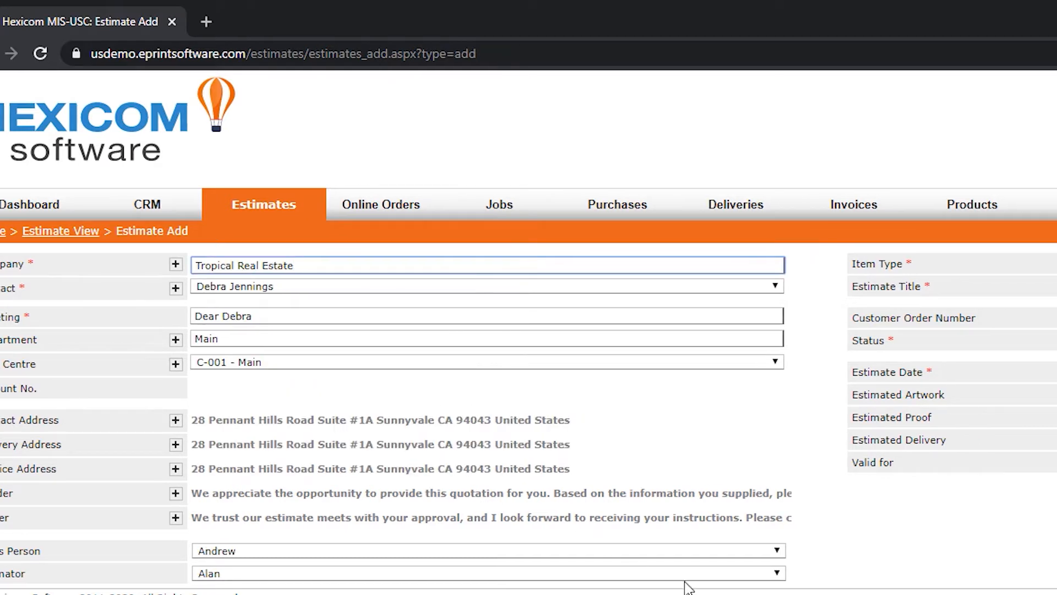
Set the item type to Outwork, title the estimate "Brochure" and continue to the outwork details.
{"action": "left_click", "coordinate": [644, 267]}
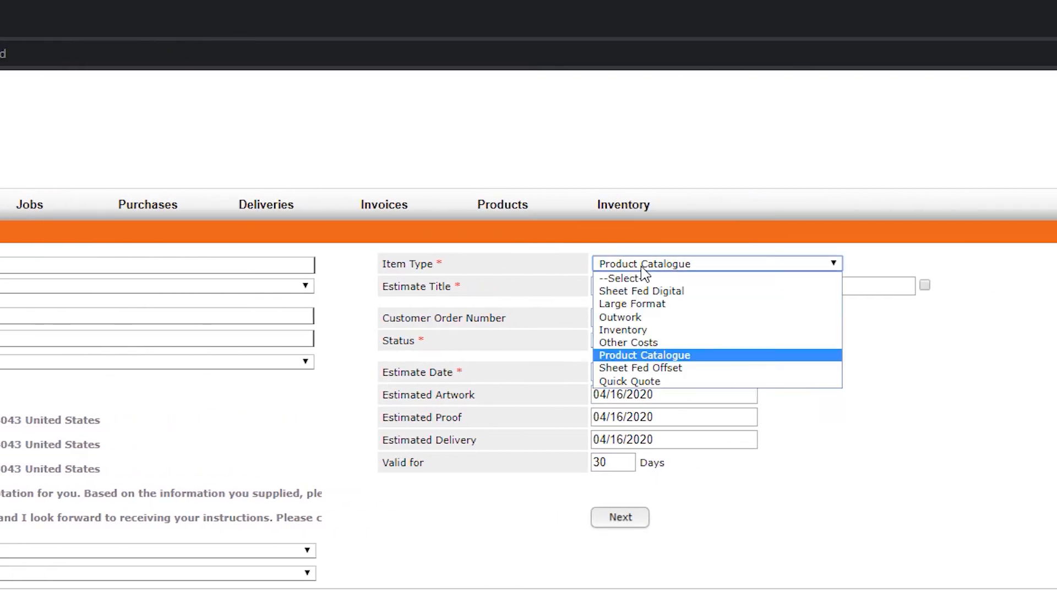
{"action": "left_click", "coordinate": [645, 316]}
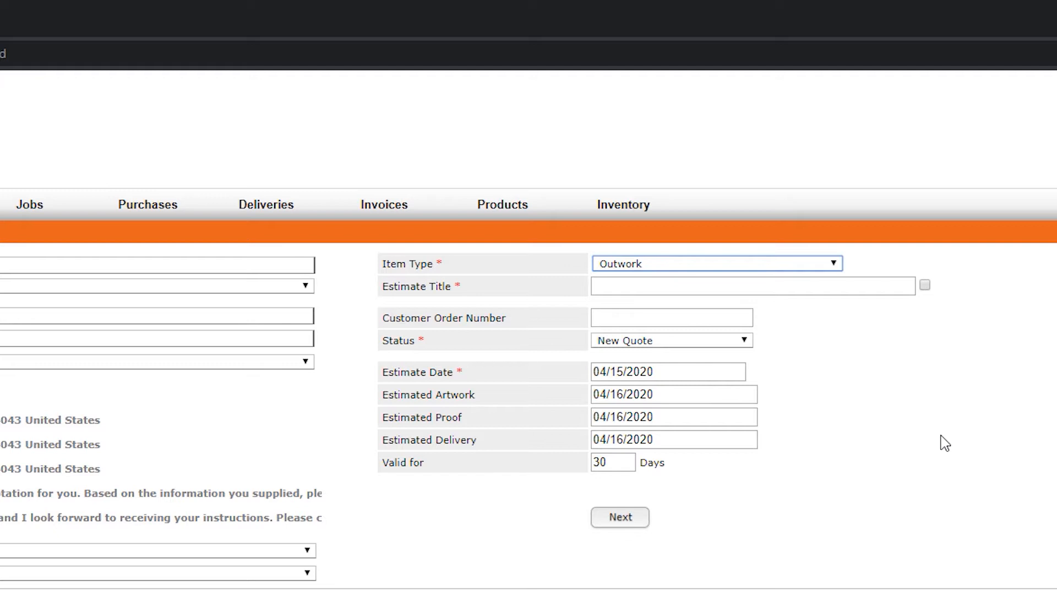
{"action": "left_click", "coordinate": [852, 290]}
{"action": "type", "text": "Bro"}
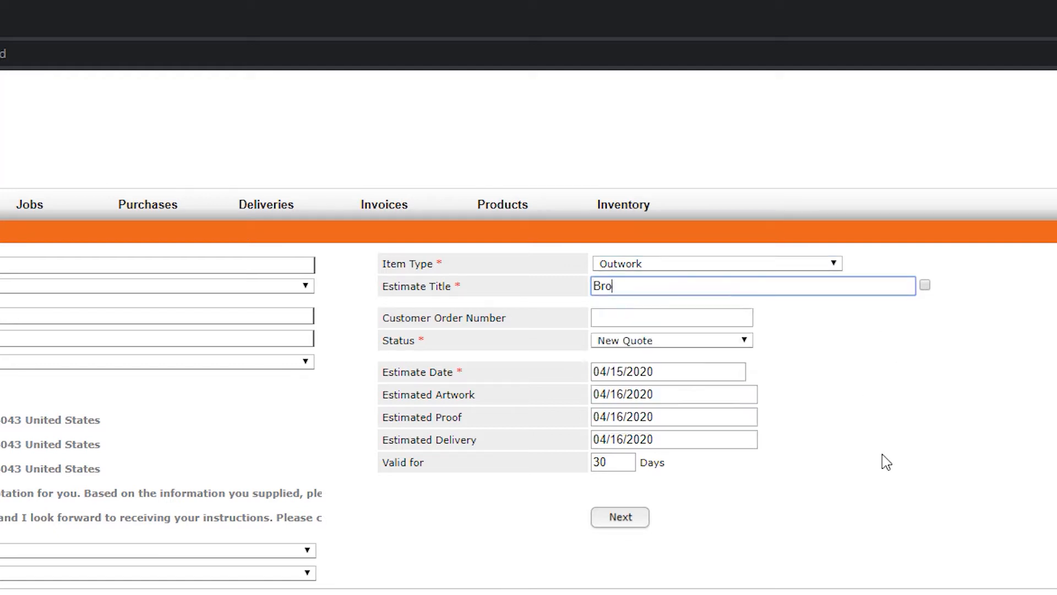
{"action": "type", "text": "chure"}
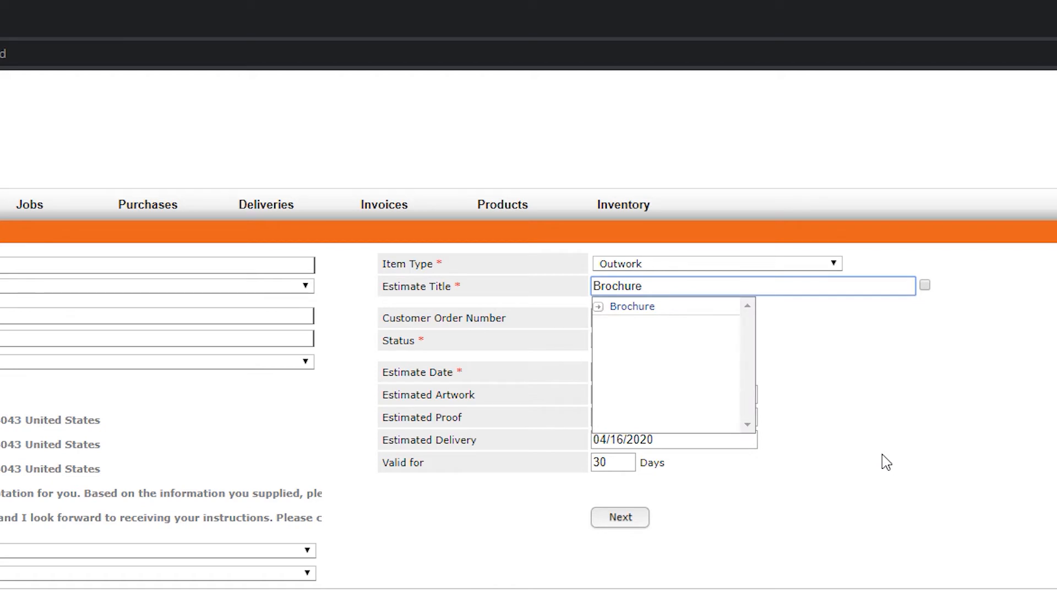
{"action": "left_click", "coordinate": [882, 454]}
{"action": "left_click", "coordinate": [616, 519]}
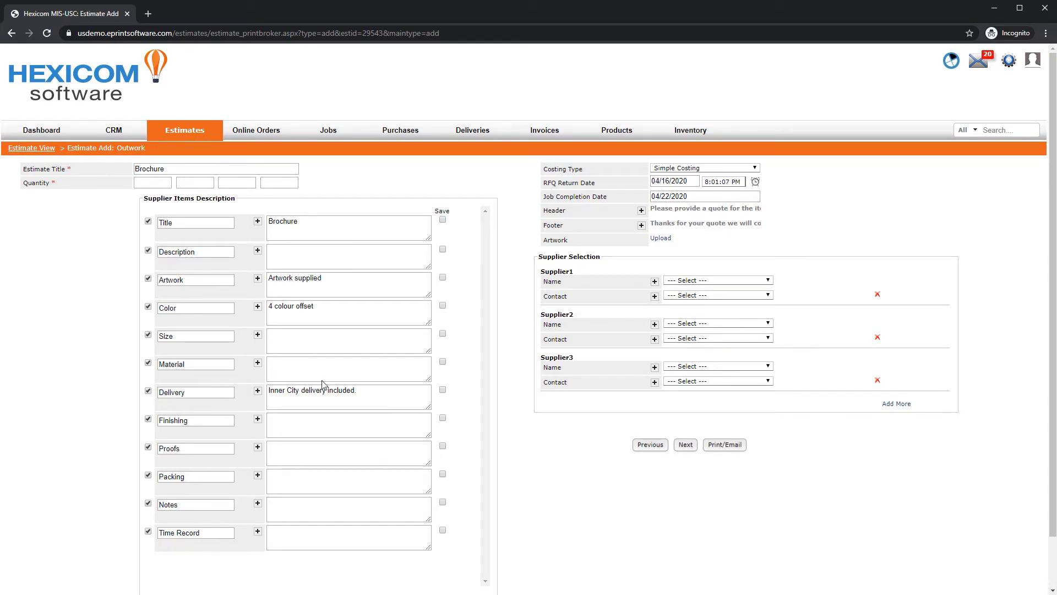
Enter the four brochure quantities 1000, 2000, 3000 and 4000.
{"action": "left_click", "coordinate": [153, 182]}
{"action": "type", "text": "1000"}
{"action": "key", "text": "Tab"}
{"action": "type", "text": "2000"}
{"action": "key", "text": "Tab"}
{"action": "type", "text": "3000"}
{"action": "key", "text": "Tab"}
{"action": "type", "text": "4000"}
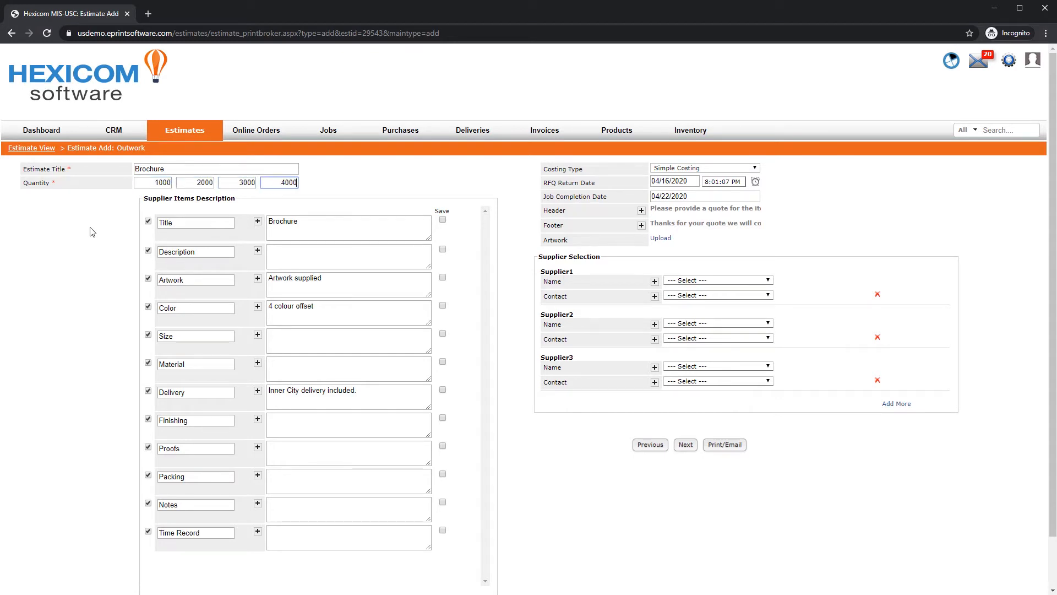
{"action": "left_click", "coordinate": [91, 226]}
Enter "Trifold Brochure" as the supplier item description.
{"action": "left_click", "coordinate": [280, 259]}
{"action": "type", "text": "Tr"}
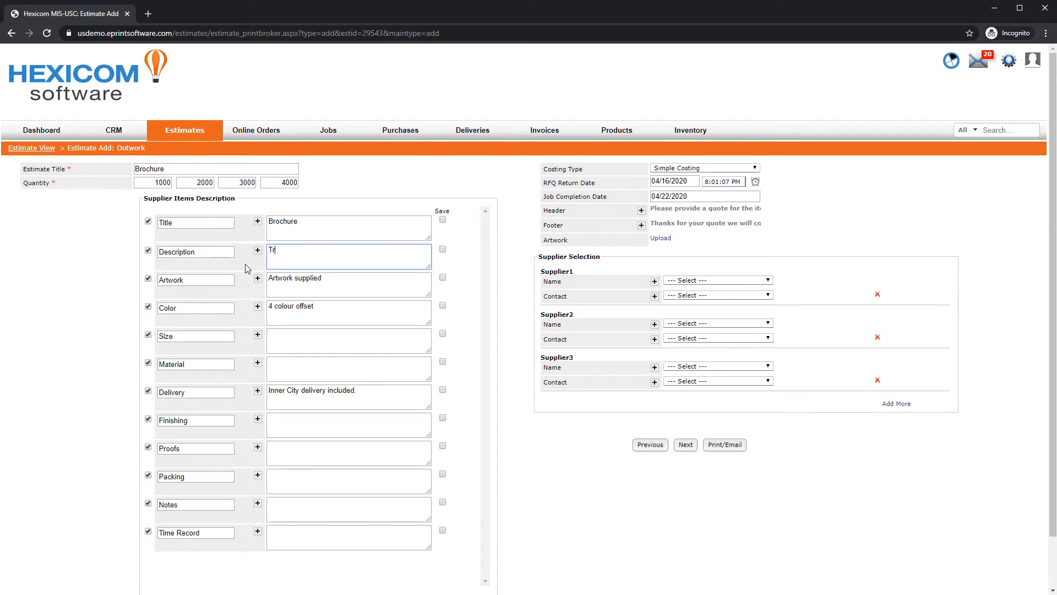
{"action": "type", "text": "ifold Brochure"}
{"action": "left_click", "coordinate": [245, 263]}
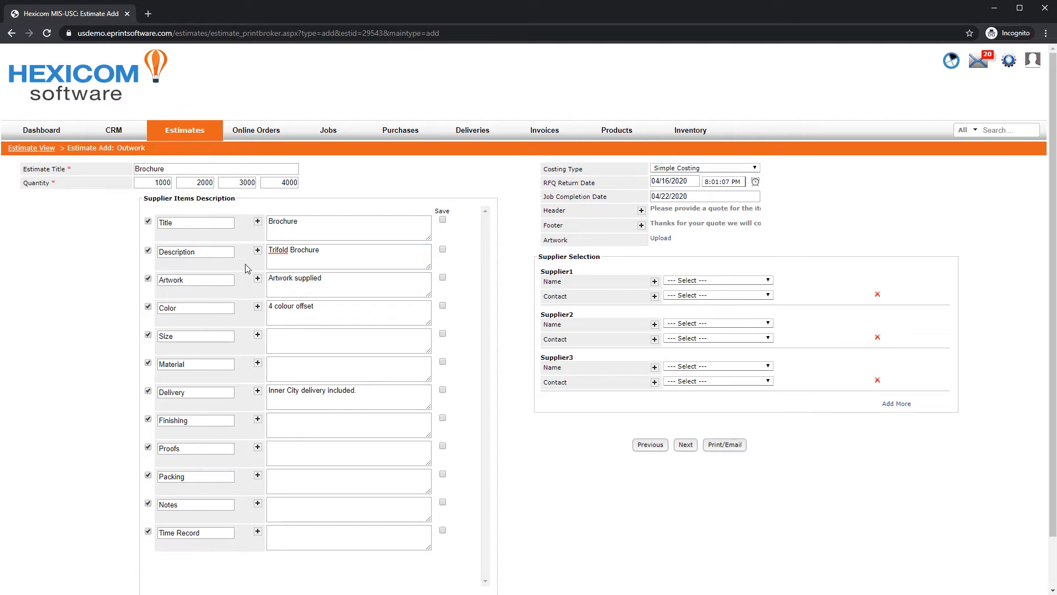
Choose 8.5 x 11 as the size and 150gsm gloss art as the material, and mark the description text for saving.
{"action": "left_click", "coordinate": [257, 336]}
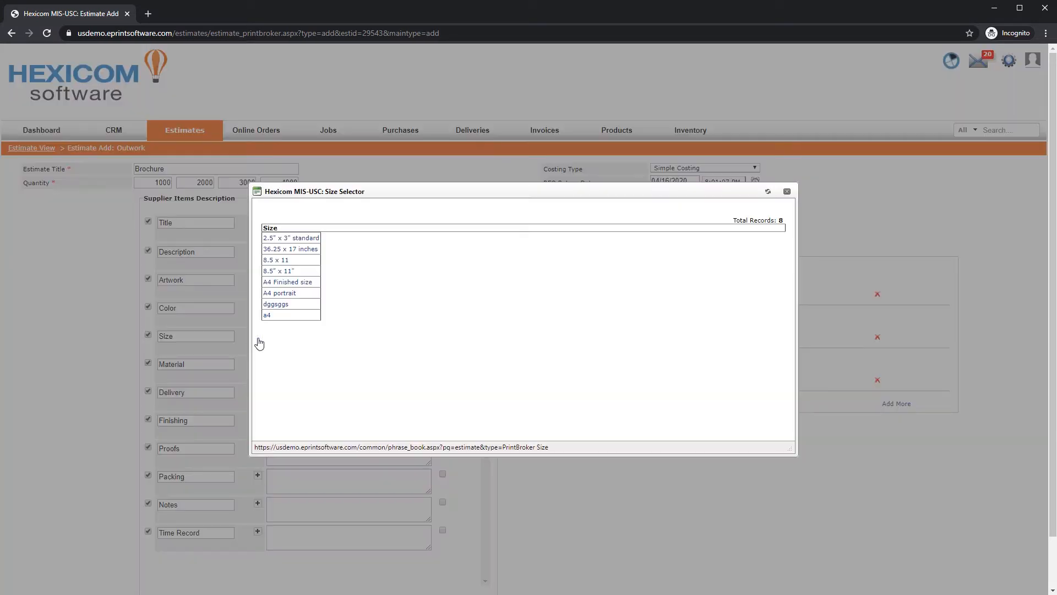
{"action": "left_click", "coordinate": [273, 261]}
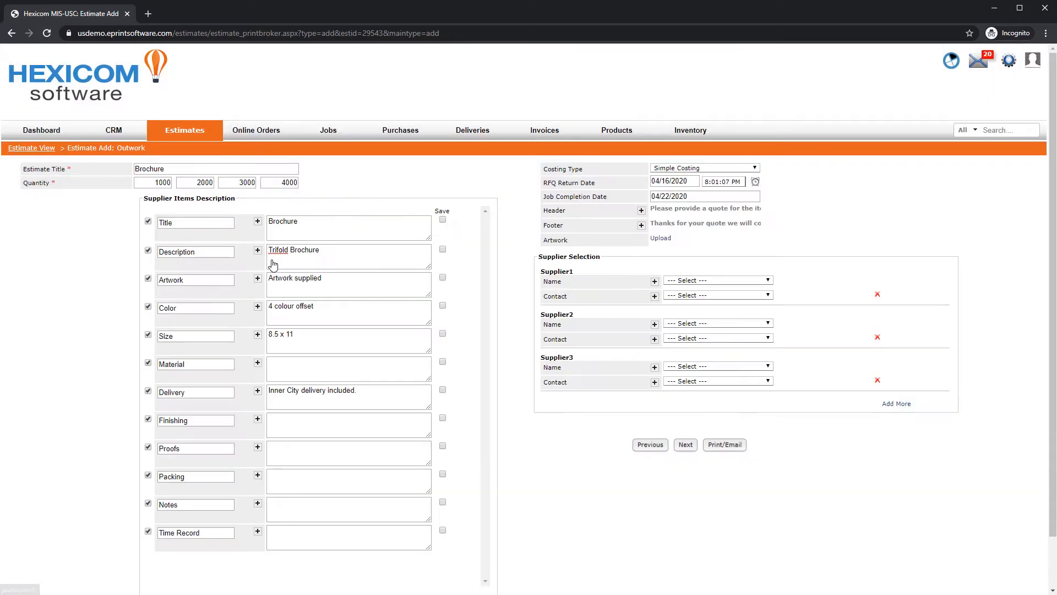
{"action": "left_click", "coordinate": [257, 362]}
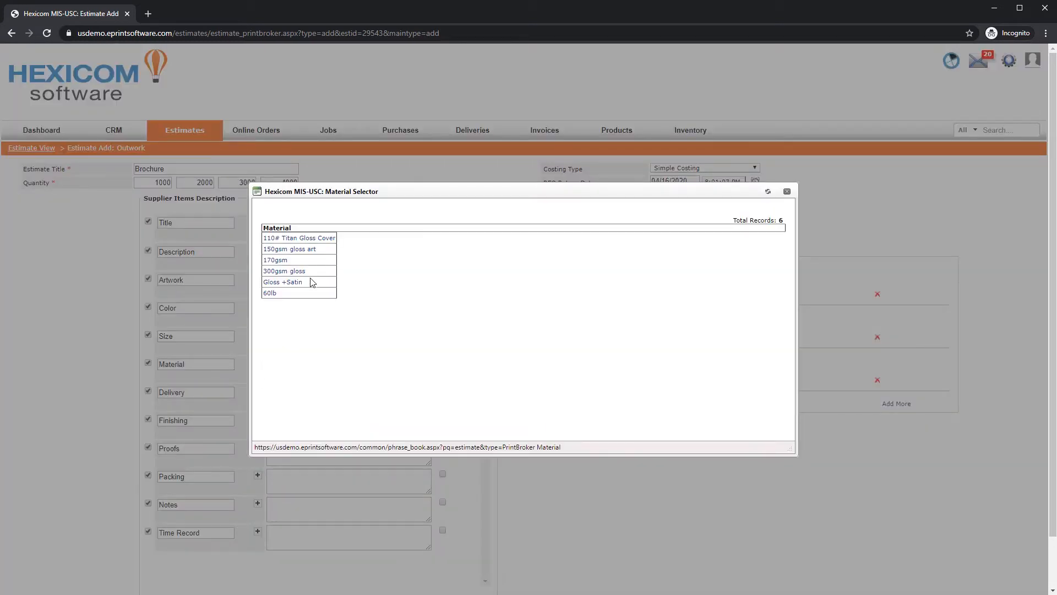
{"action": "left_click", "coordinate": [303, 250]}
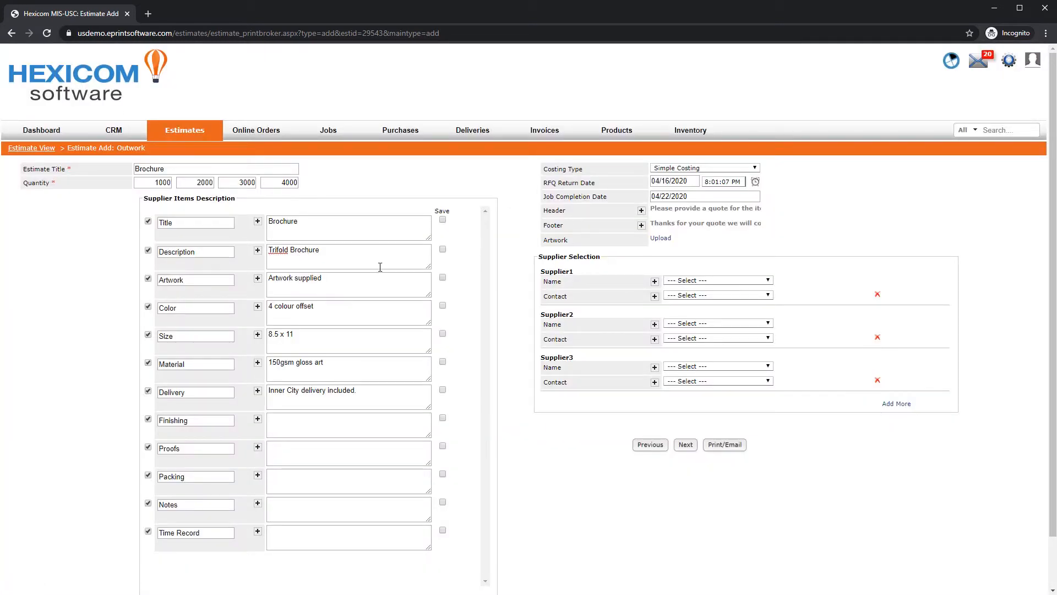
{"action": "left_click", "coordinate": [444, 251]}
Set the RFQ return date to 4/17/2020 at 12:00 PM and the job completion date to 4/24/2020.
{"action": "left_click", "coordinate": [679, 182]}
{"action": "left_click", "coordinate": [735, 234]}
{"action": "left_click", "coordinate": [713, 183]}
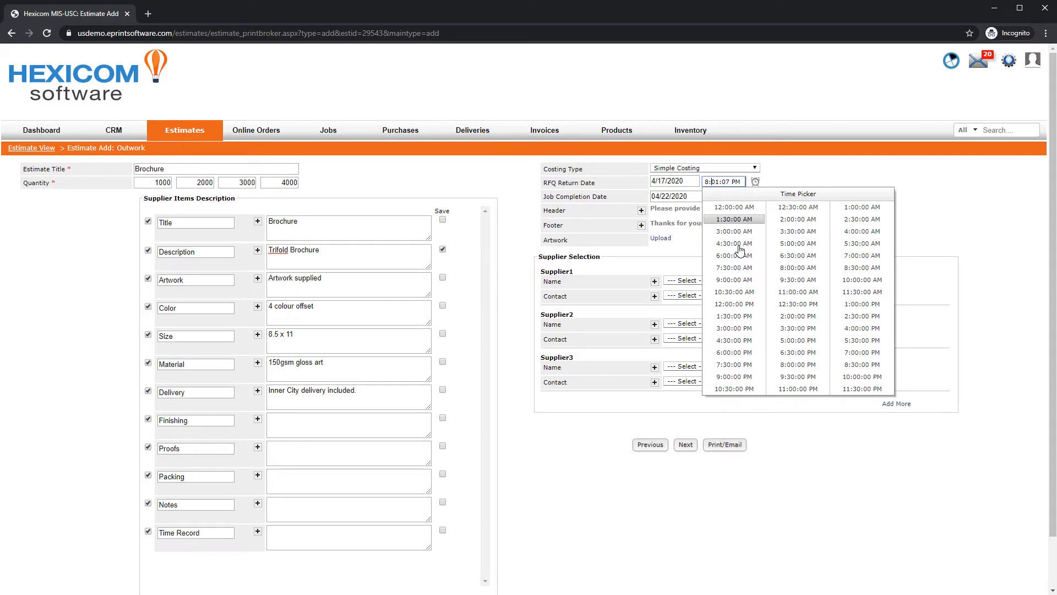
{"action": "left_click", "coordinate": [734, 304]}
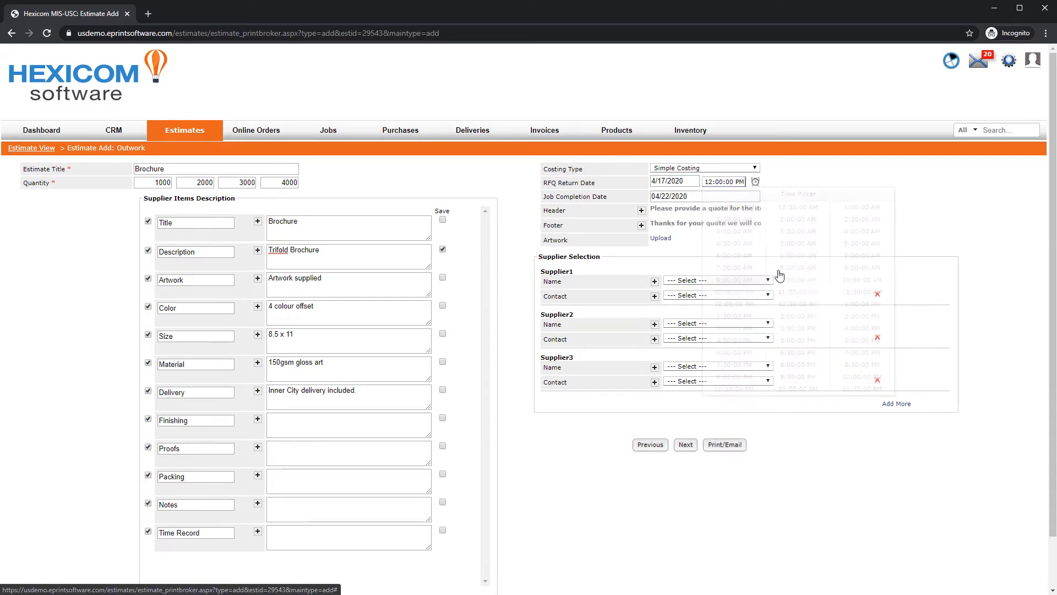
{"action": "left_click", "coordinate": [700, 196]}
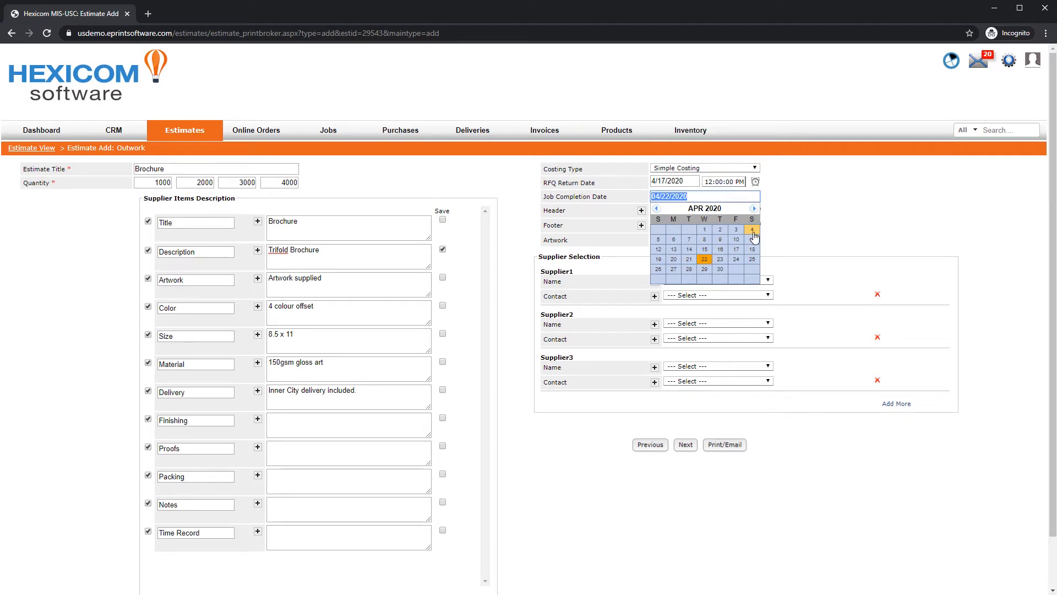
{"action": "left_click", "coordinate": [736, 260]}
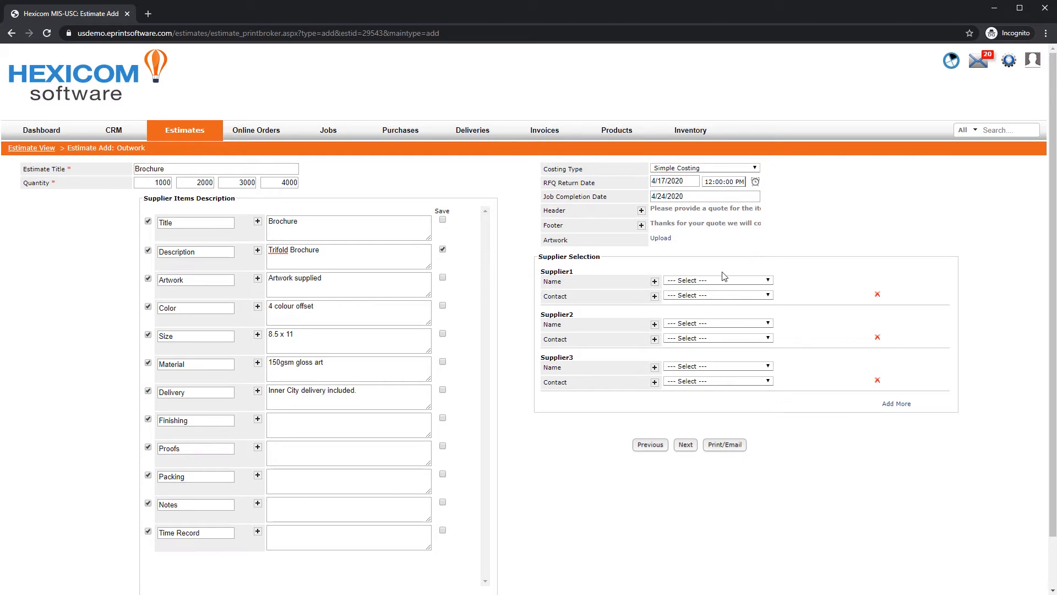
Select Big Print as the first supplier and Cloud Print as the second.
{"action": "left_click", "coordinate": [694, 282]}
{"action": "left_click", "coordinate": [688, 353]}
{"action": "left_click", "coordinate": [693, 326]}
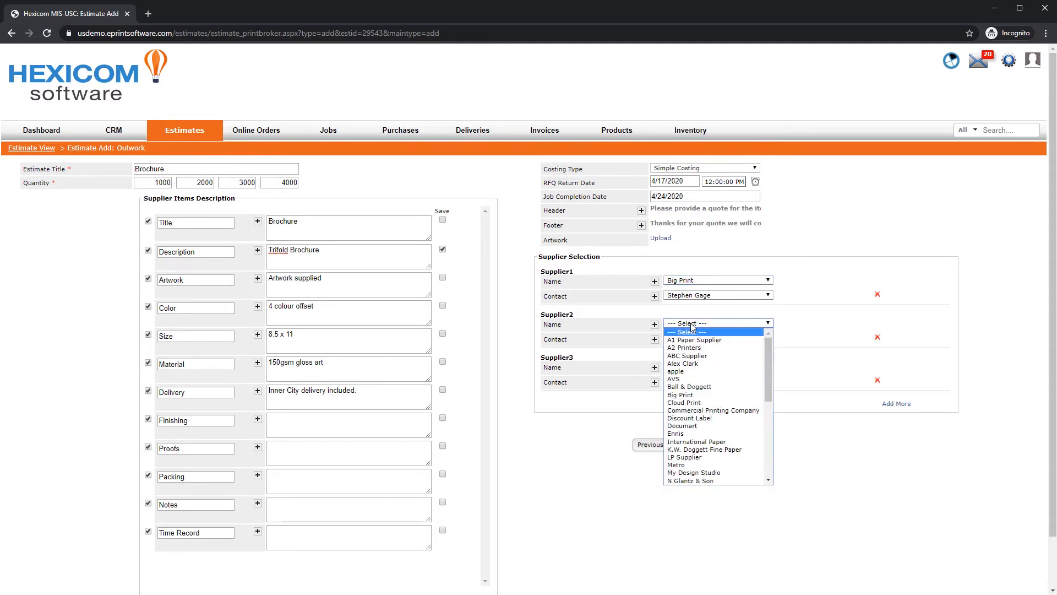
{"action": "left_click", "coordinate": [720, 403]}
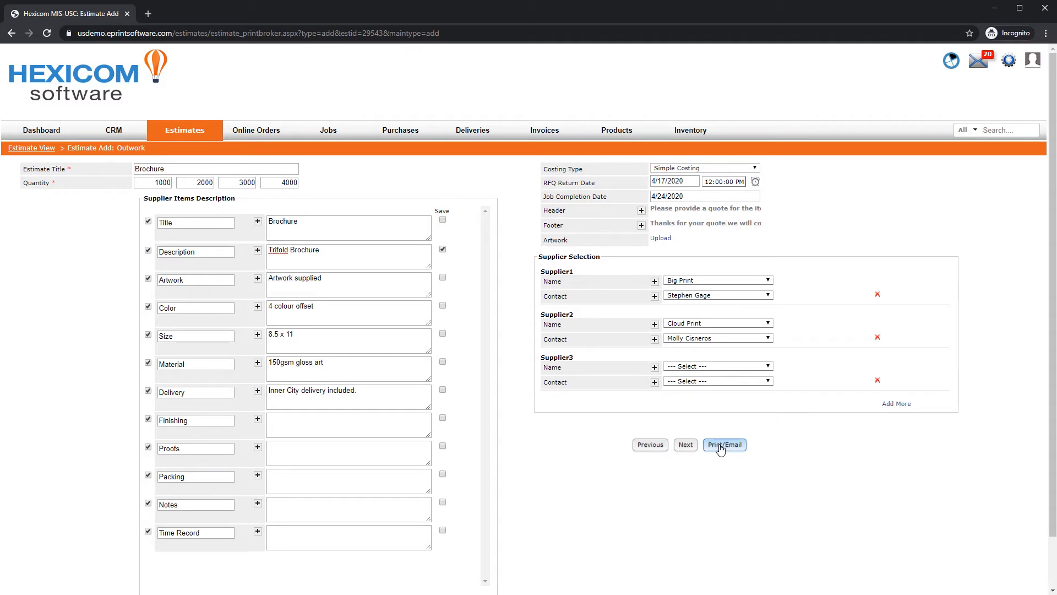
Generate the quote request and email it to both selected suppliers.
{"action": "left_click", "coordinate": [721, 445]}
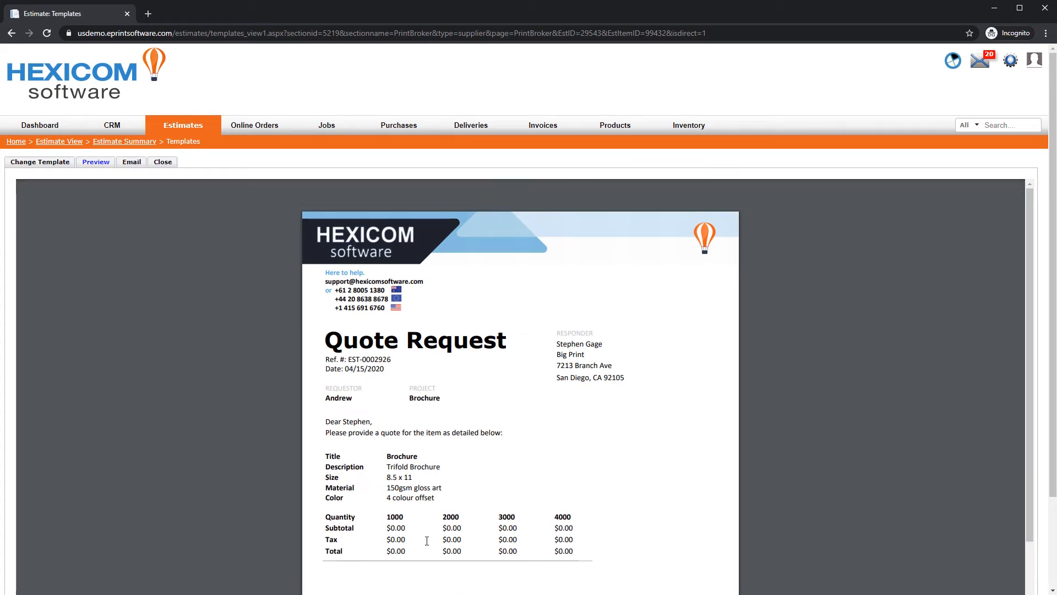
{"action": "left_click", "coordinate": [132, 162]}
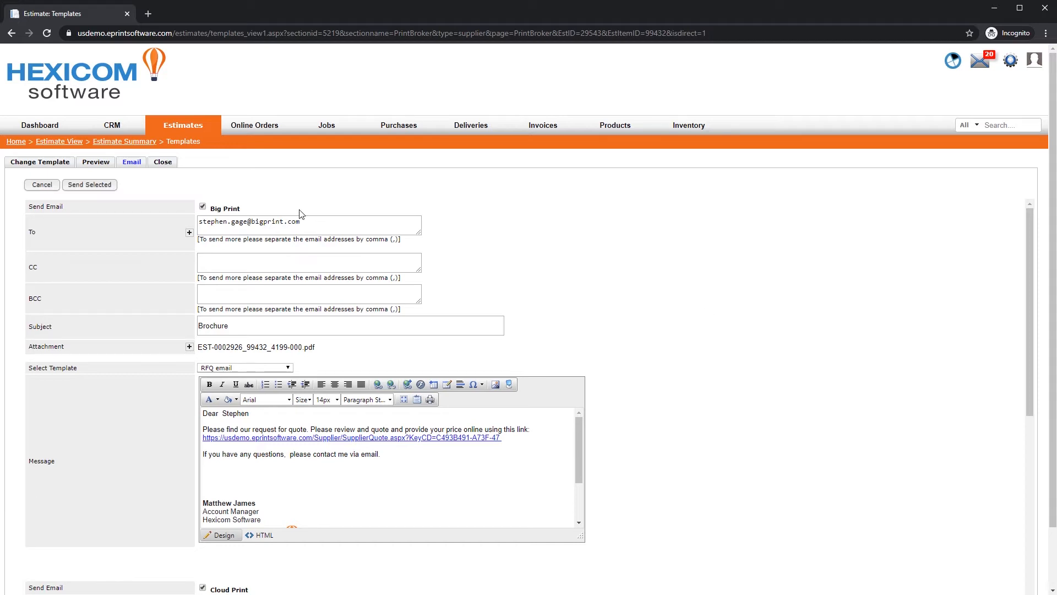
{"action": "left_click", "coordinate": [90, 185]}
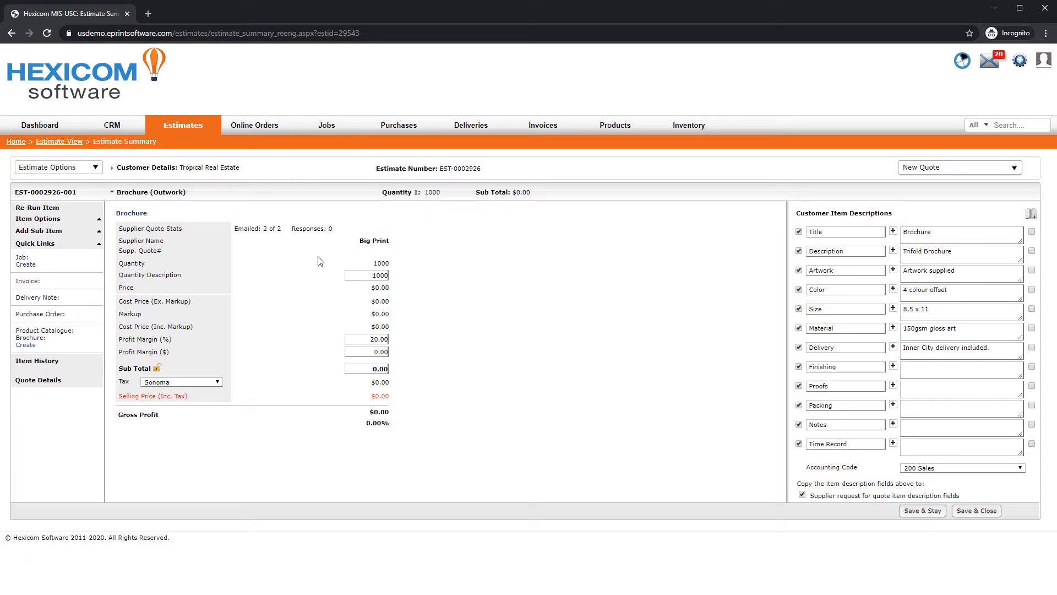
Open the brochure's quote details and enter Big Print's supplier quote number.
{"action": "left_click", "coordinate": [29, 381]}
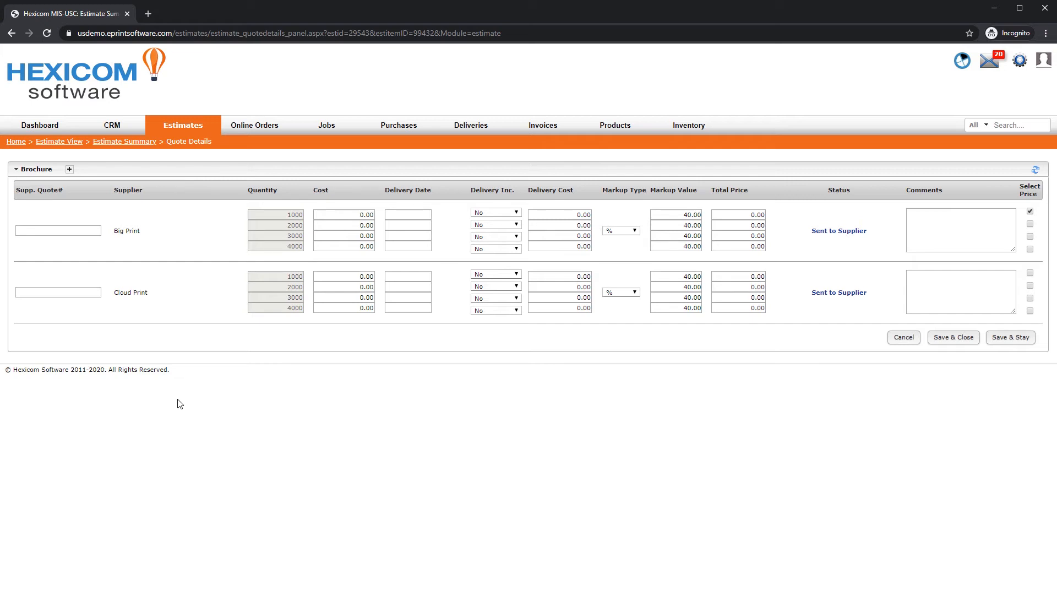
{"action": "left_click", "coordinate": [55, 231]}
{"action": "type", "text": "123456"}
{"action": "left_click", "coordinate": [176, 257]}
Enter Big Print's costs of 700, 850, 950 and 1000 for the quantities 1000 to 4000.
{"action": "left_click", "coordinate": [350, 221]}
{"action": "left_click", "coordinate": [350, 216]}
{"action": "type", "text": "700"}
{"action": "left_click", "coordinate": [349, 226]}
{"action": "type", "text": "850"}
{"action": "left_click", "coordinate": [358, 237]}
{"action": "type", "text": "950"}
{"action": "key", "text": "Tab"}
{"action": "type", "text": "1000"}
{"action": "key", "text": "Tab"}
Set Big Print's markup value to 0 for all four quantities.
{"action": "left_click", "coordinate": [679, 215]}
{"action": "left_click_drag", "start_coordinate": [666, 215], "coordinate": [722, 215]}
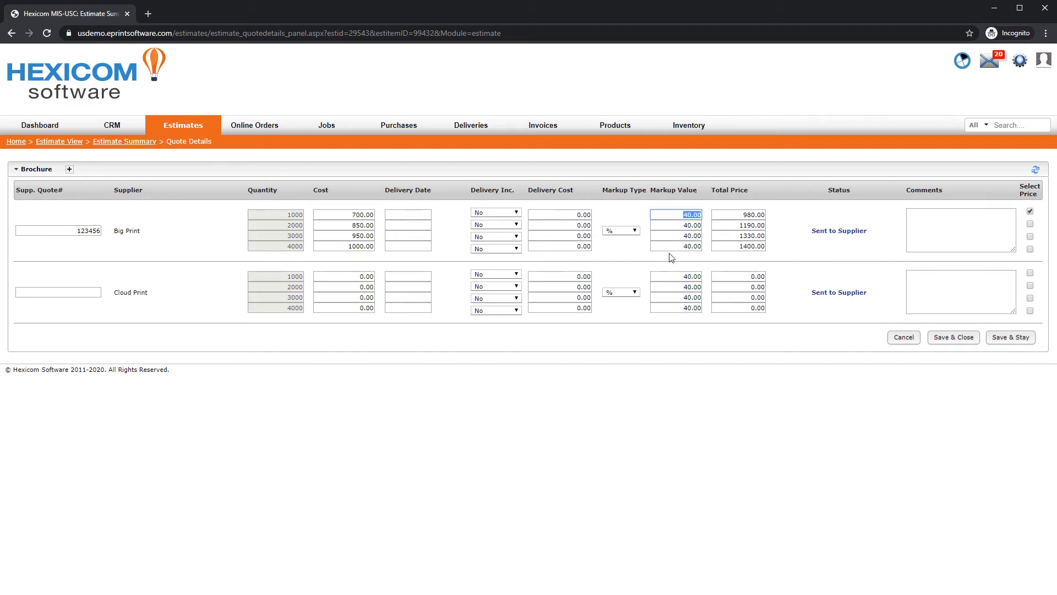
{"action": "type", "text": "0"}
{"action": "left_click", "coordinate": [675, 225]}
{"action": "double_click", "coordinate": [697, 224]}
{"action": "type", "text": "0"}
{"action": "left_click", "coordinate": [678, 236]}
{"action": "double_click", "coordinate": [700, 236]}
{"action": "type", "text": "0"}
{"action": "left_click", "coordinate": [683, 247]}
{"action": "double_click", "coordinate": [695, 246]}
{"action": "type", "text": "0"}
{"action": "left_click", "coordinate": [802, 251]}
Select Big Print's prices for the quantities 2000, 3000 and 4000 as well, and save and close the quote details.
{"action": "left_click", "coordinate": [1030, 224]}
{"action": "left_click", "coordinate": [1030, 236]}
{"action": "left_click", "coordinate": [1030, 250]}
{"action": "left_click", "coordinate": [953, 338]}
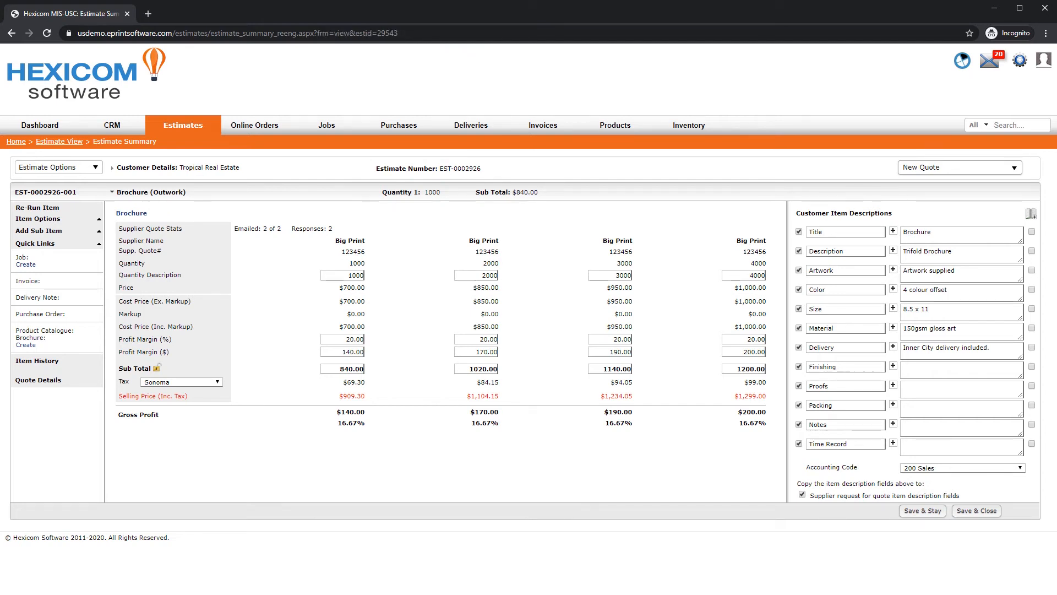
Add an Other Cost sub item for the Studio's Artwork Hourly Charge with 4 hours of artwork and save it.
{"action": "left_click", "coordinate": [100, 231]}
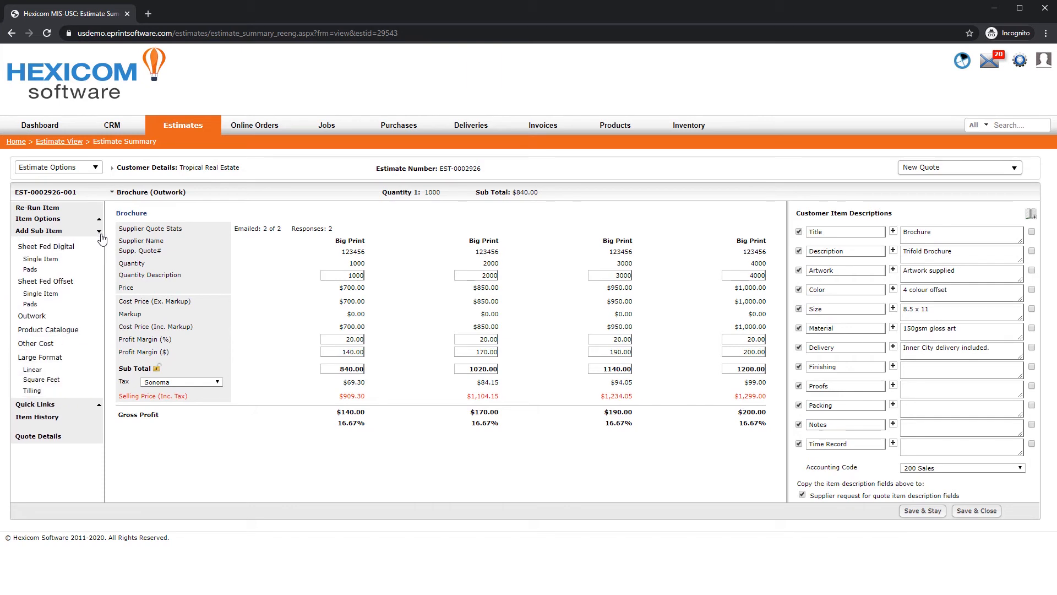
{"action": "left_click", "coordinate": [35, 343]}
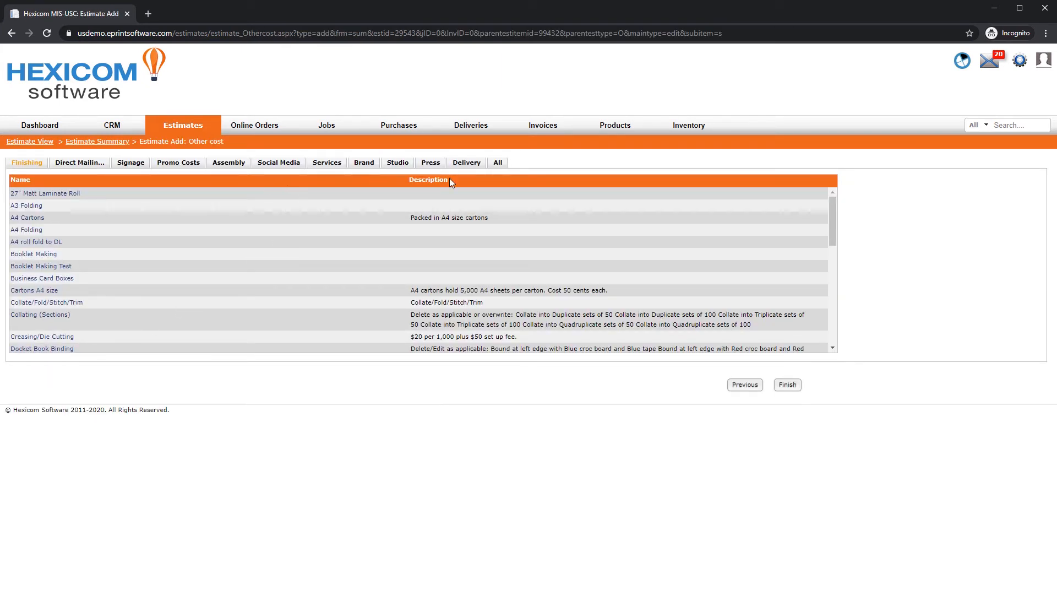
{"action": "left_click", "coordinate": [399, 164]}
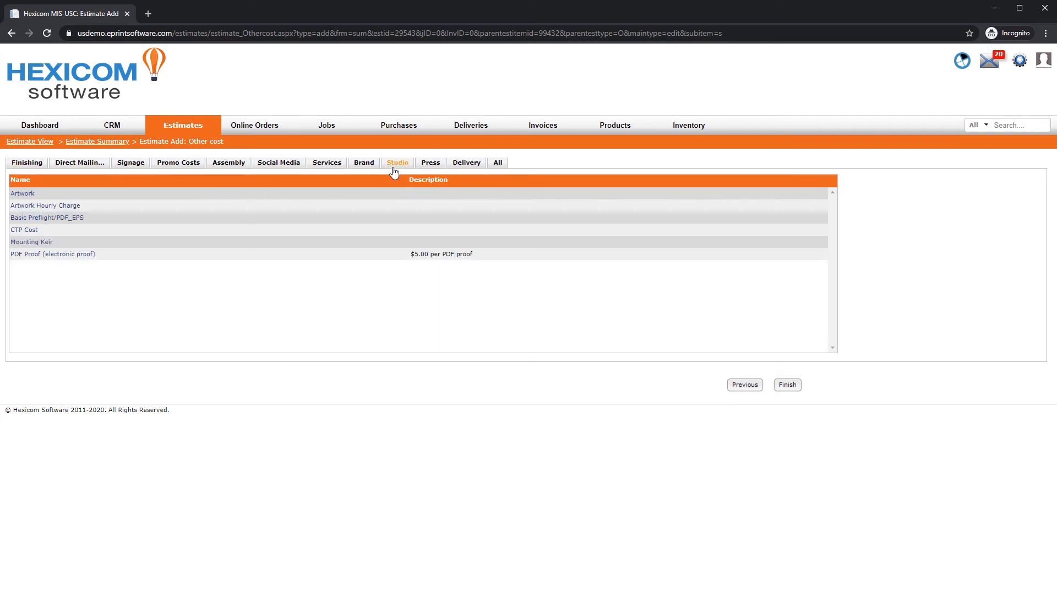
{"action": "left_click", "coordinate": [75, 207]}
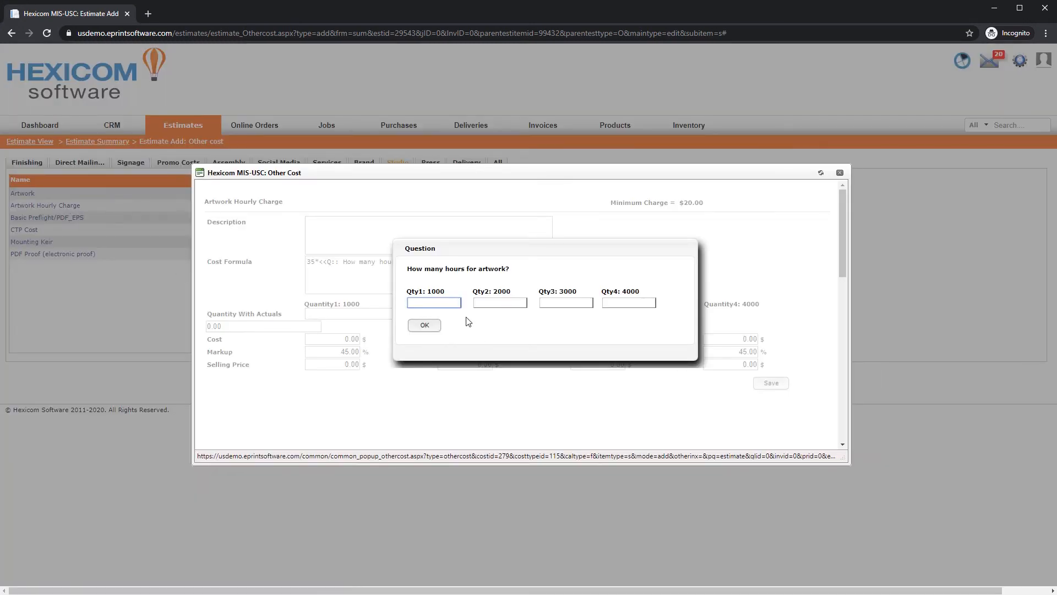
{"action": "type", "text": "4"}
{"action": "left_click", "coordinate": [463, 325]}
{"action": "left_click", "coordinate": [424, 326]}
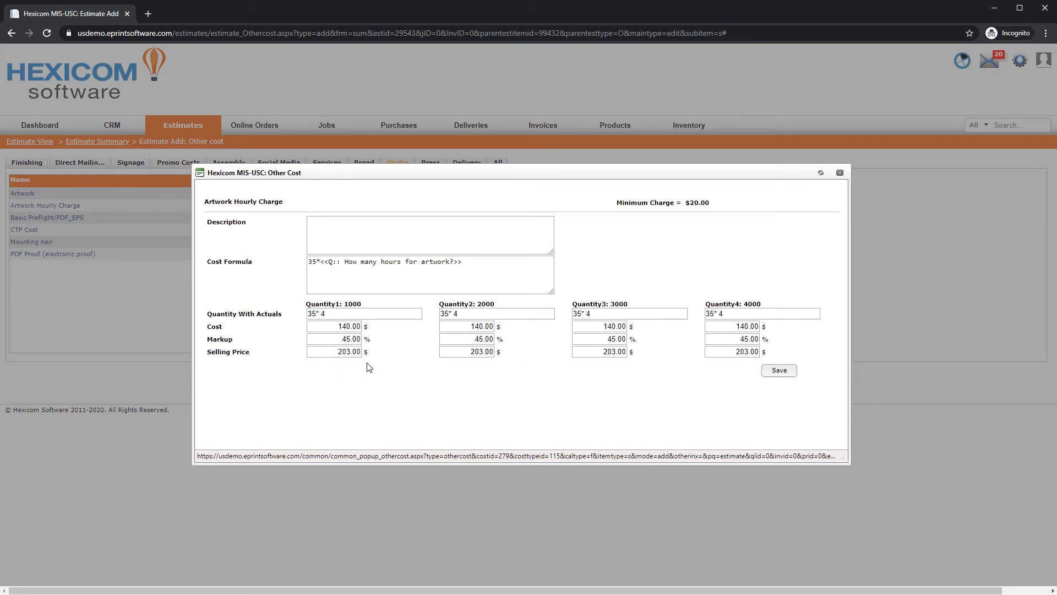
{"action": "left_click", "coordinate": [778, 370]}
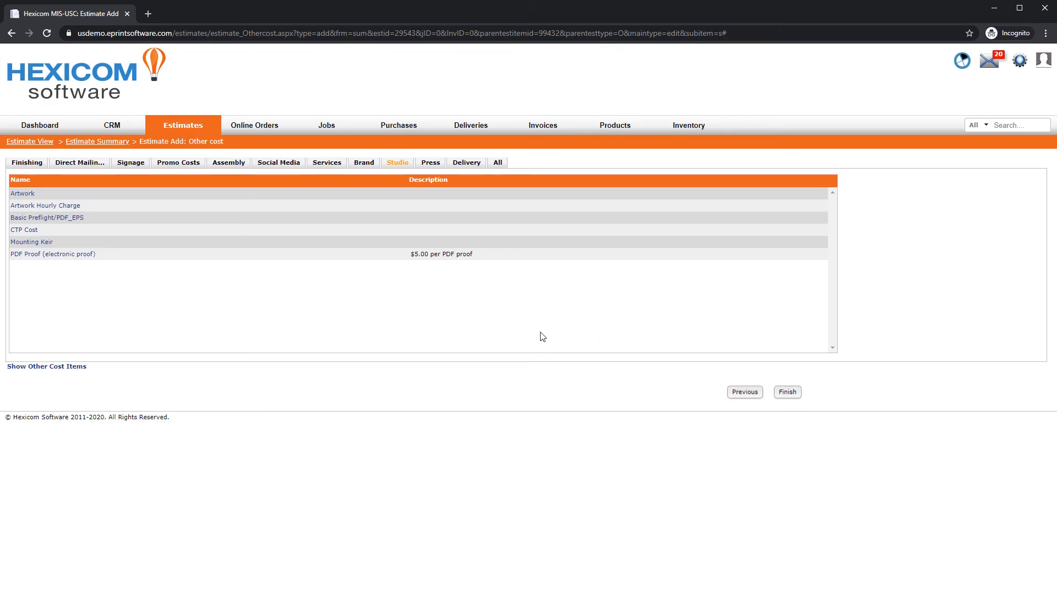
Add a Delivery (no markup) other cost with a shipping cost of 15 for all four quantities, and finish adding costs.
{"action": "left_click", "coordinate": [463, 168]}
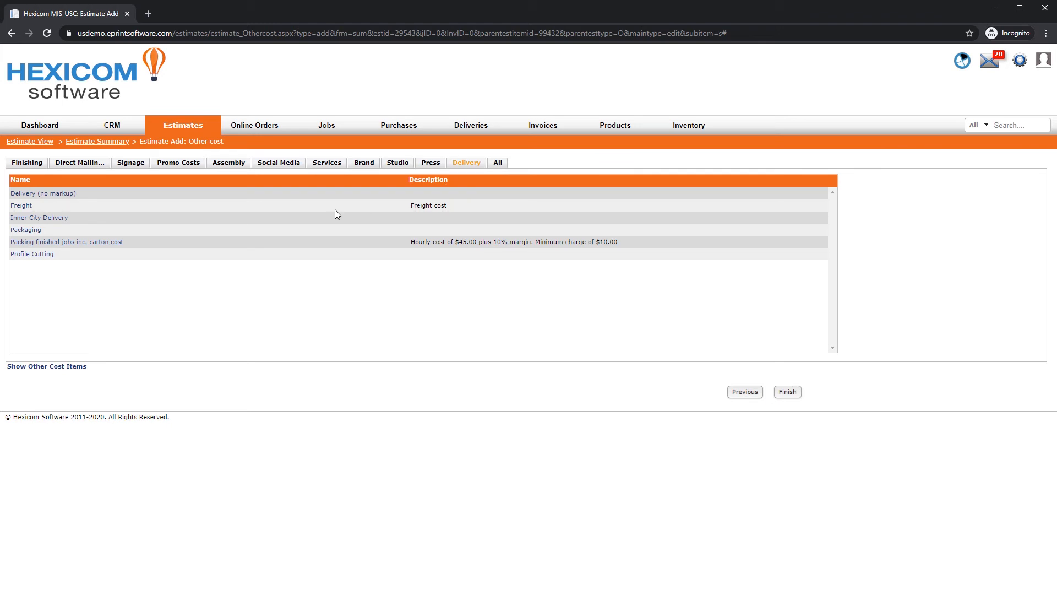
{"action": "left_click", "coordinate": [65, 196]}
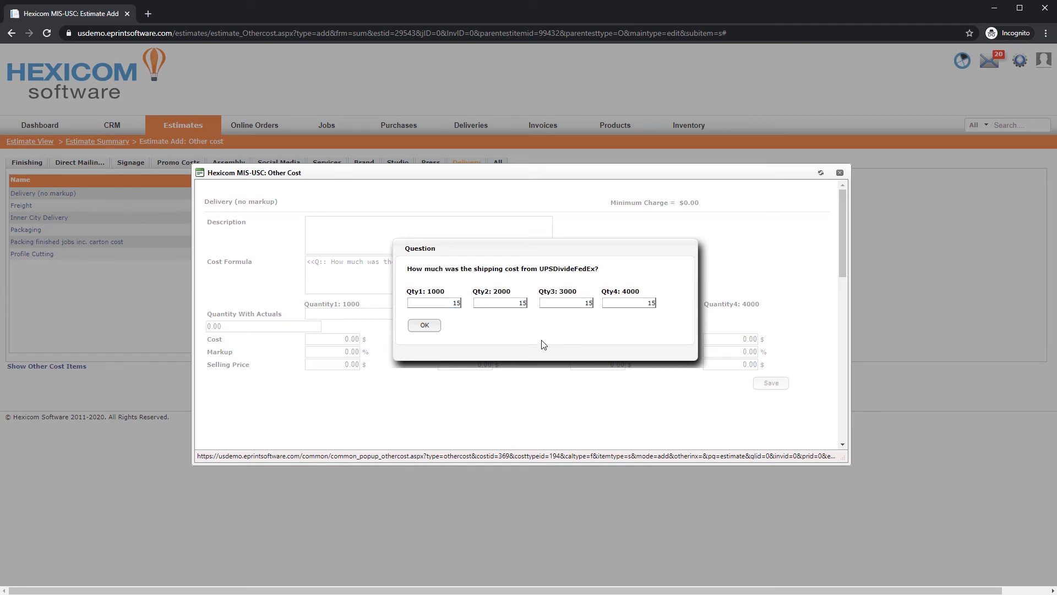
{"action": "left_click", "coordinate": [424, 324]}
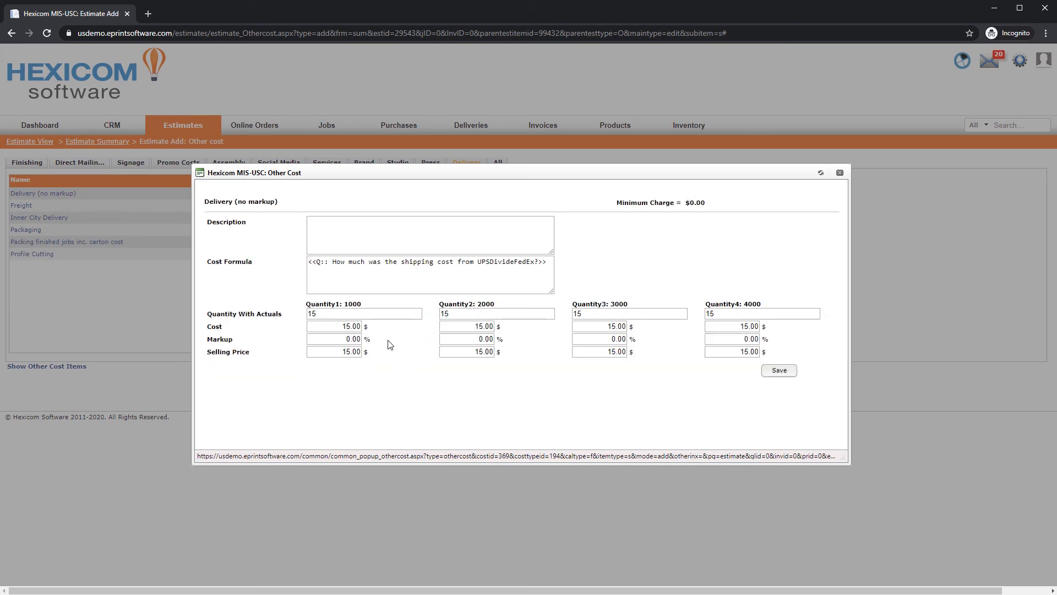
{"action": "left_click", "coordinate": [779, 373]}
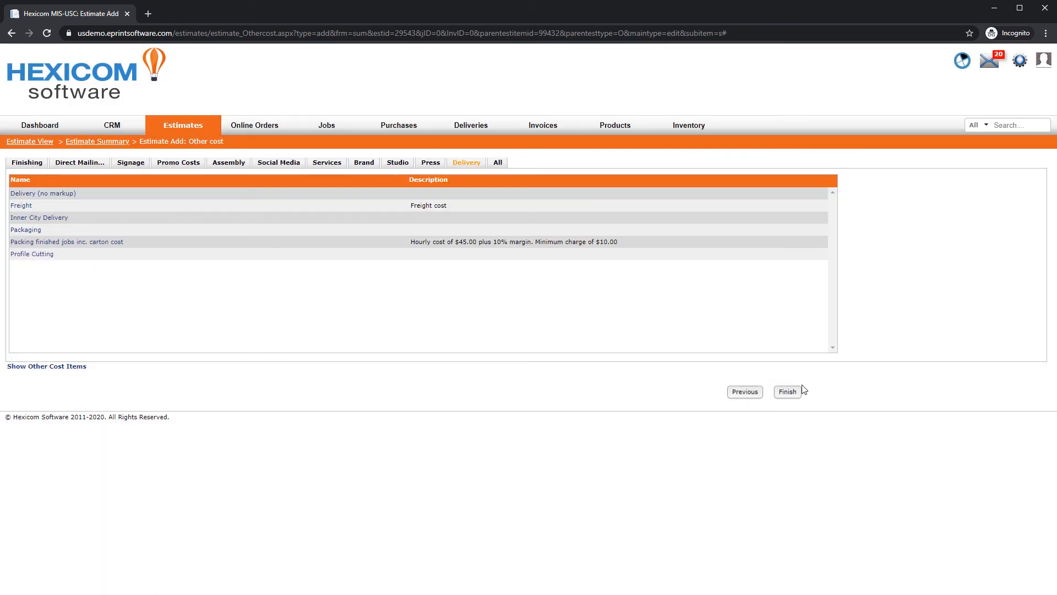
{"action": "left_click", "coordinate": [791, 392]}
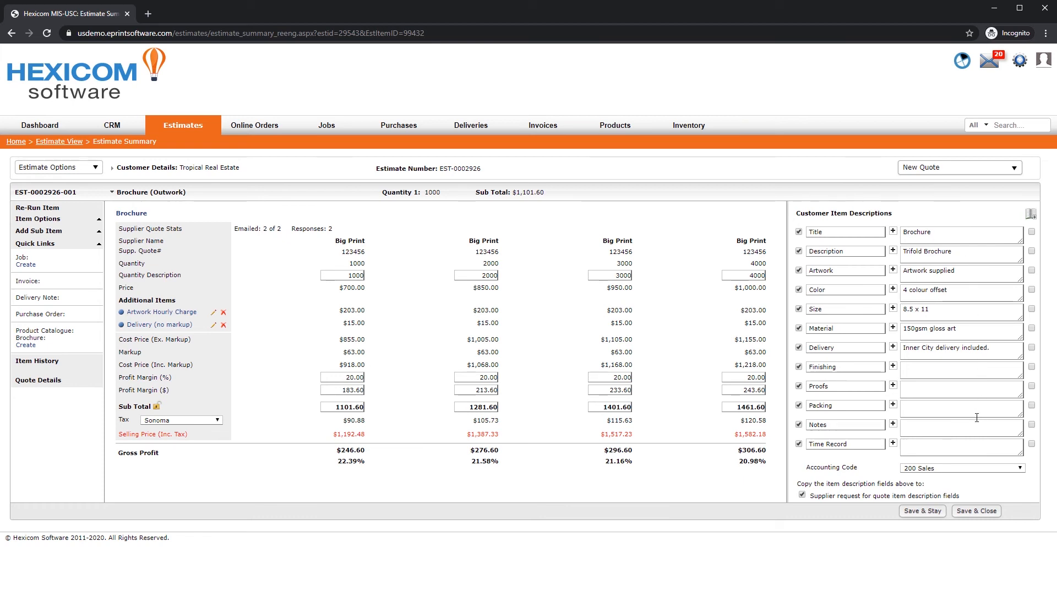
Preview the customer version of the brochure estimate and email it to the customer using the Estimate email template.
{"action": "left_click", "coordinate": [71, 167]}
{"action": "left_click", "coordinate": [44, 185]}
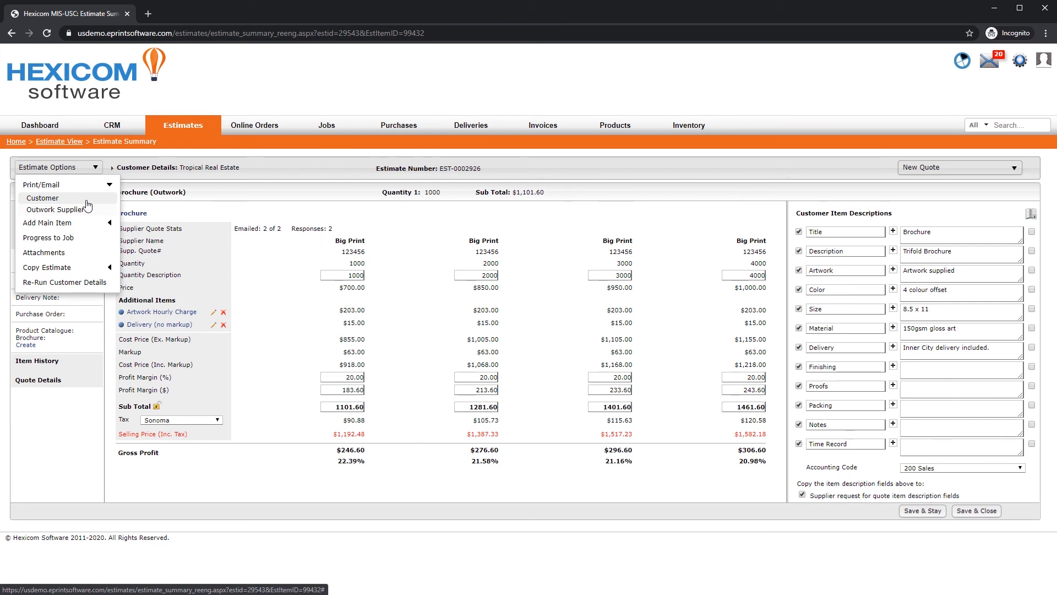
{"action": "left_click", "coordinate": [44, 199]}
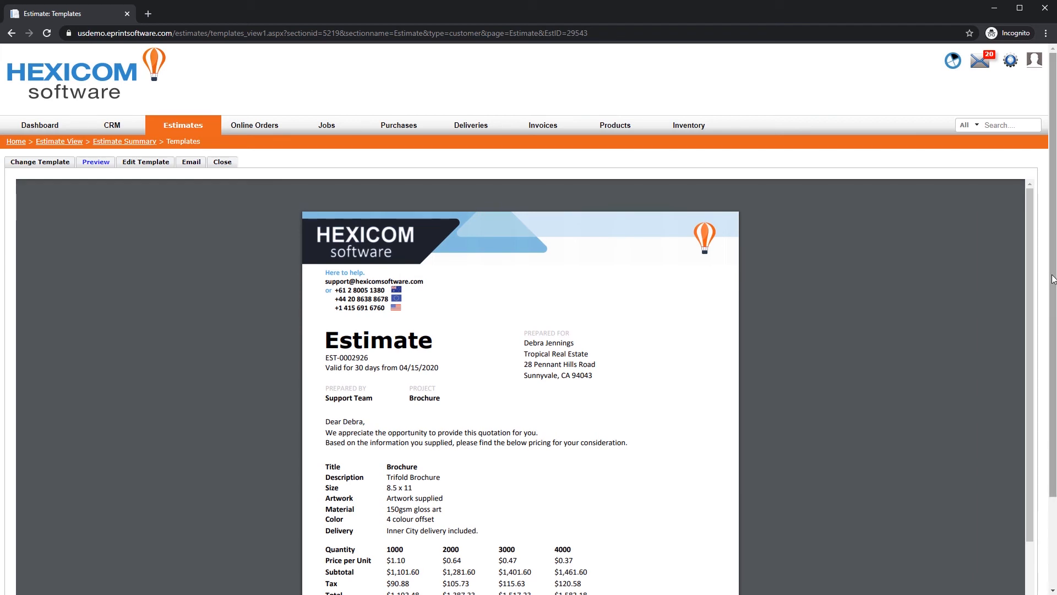
{"action": "left_click_drag", "start_coordinate": [1052, 279], "coordinate": [1041, 257]}
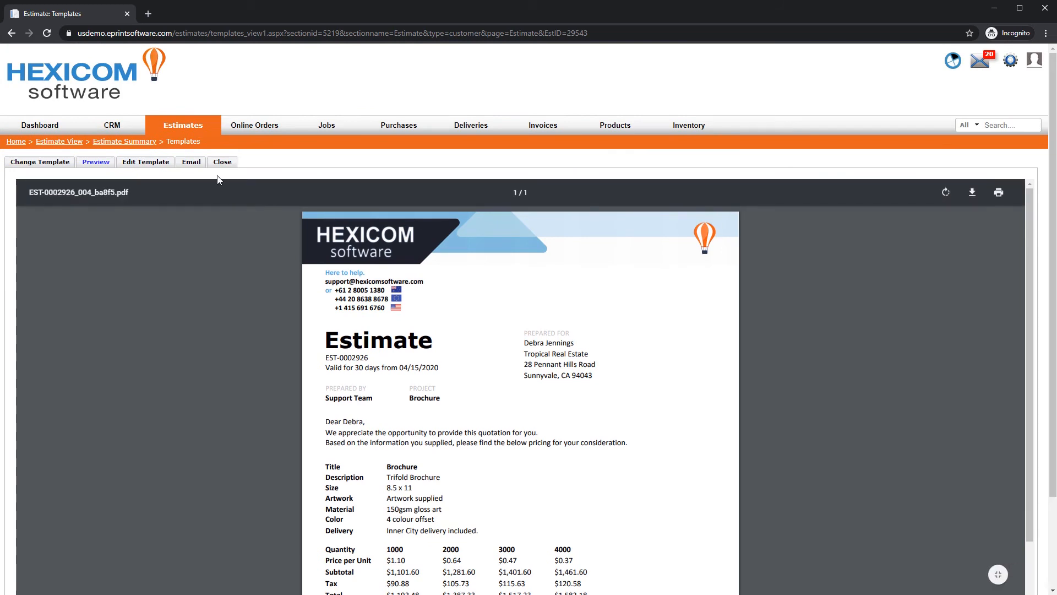
{"action": "left_click", "coordinate": [187, 164]}
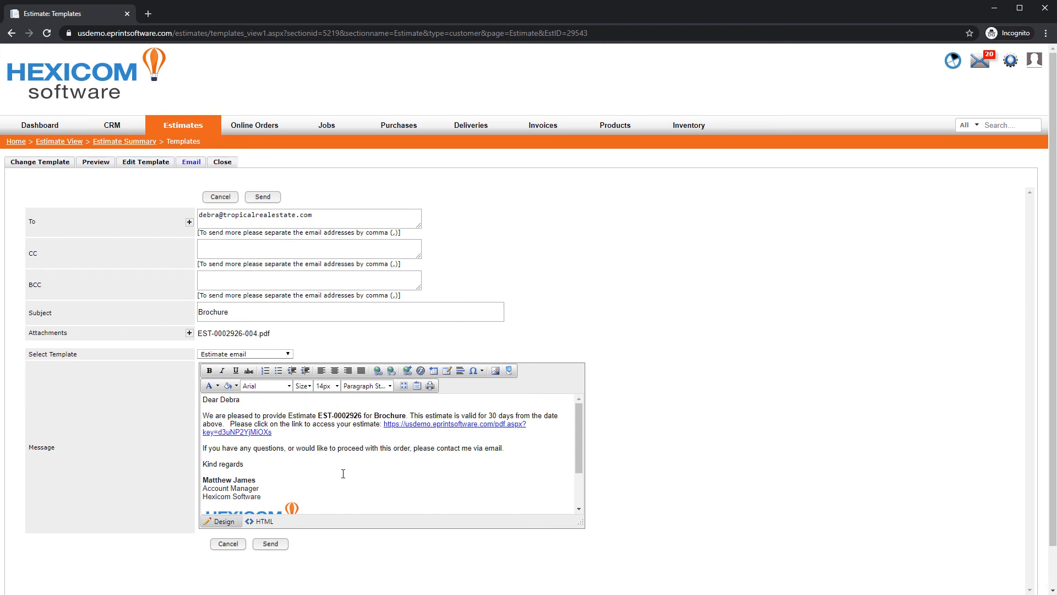
{"action": "left_click", "coordinate": [265, 545]}
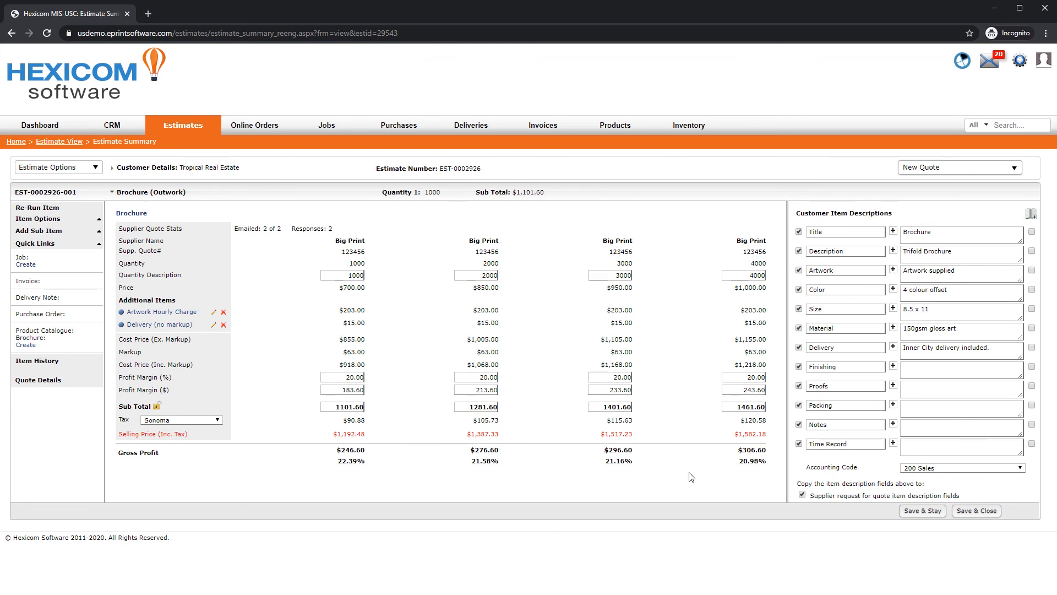
Set the estimate's status to Awaiting Approval and open the list of all estimates.
{"action": "left_click", "coordinate": [961, 169]}
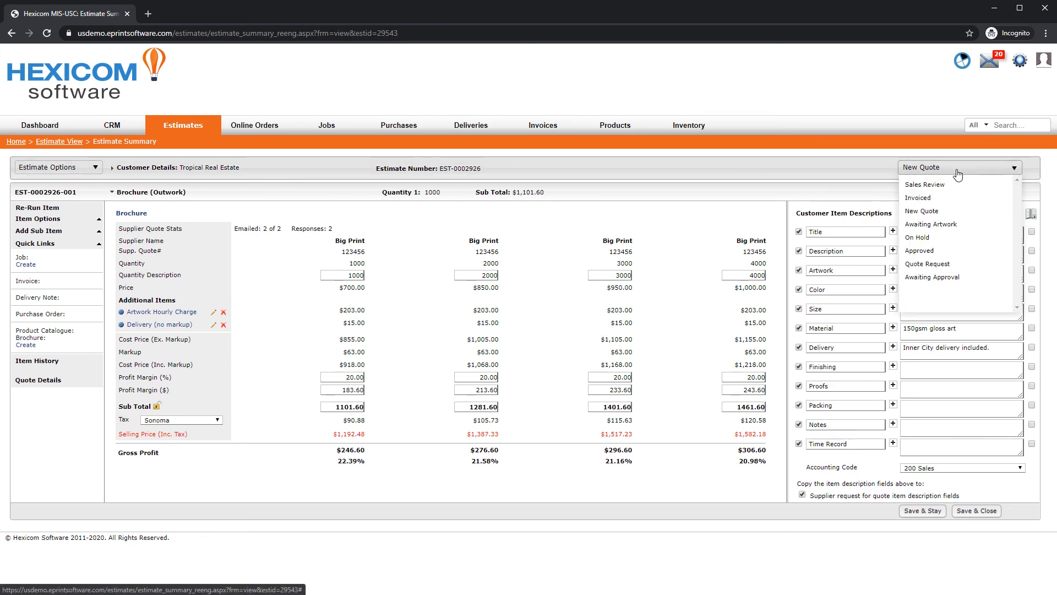
{"action": "left_click", "coordinate": [947, 278]}
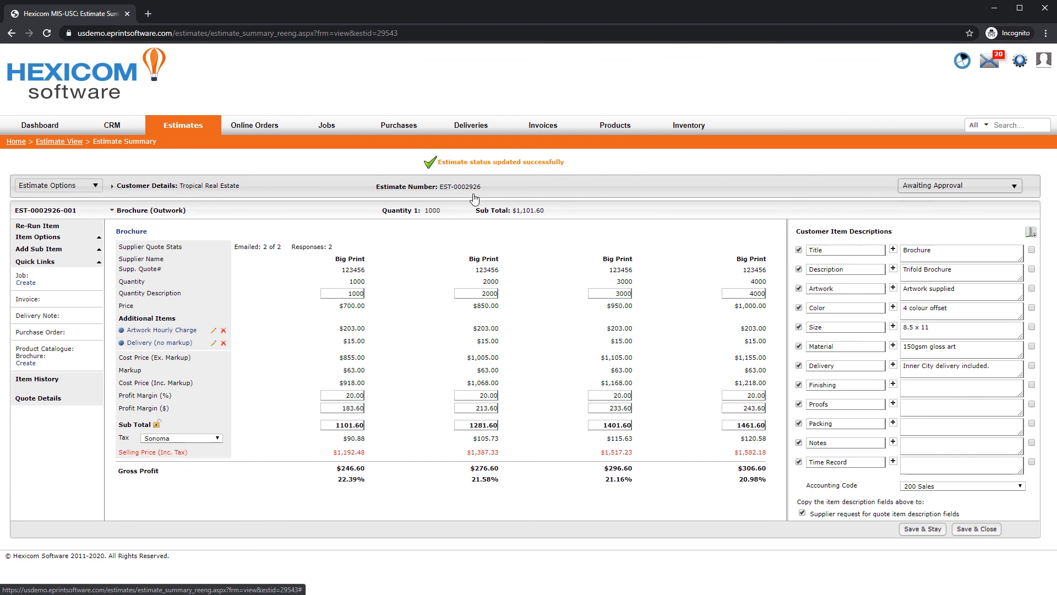
{"action": "mouse_move", "coordinate": [182, 126]}
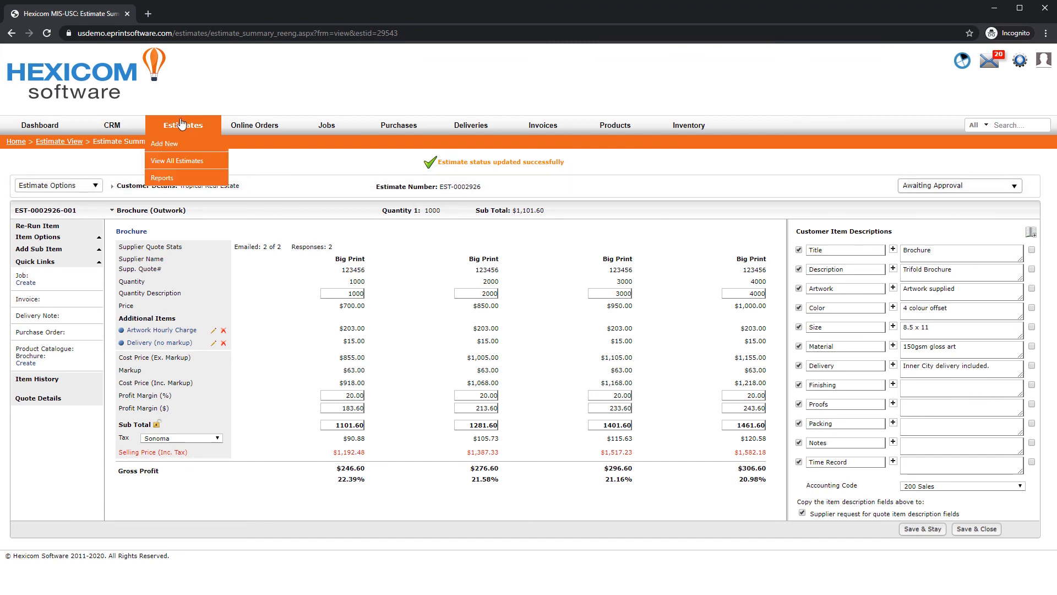
{"action": "left_click", "coordinate": [174, 165]}
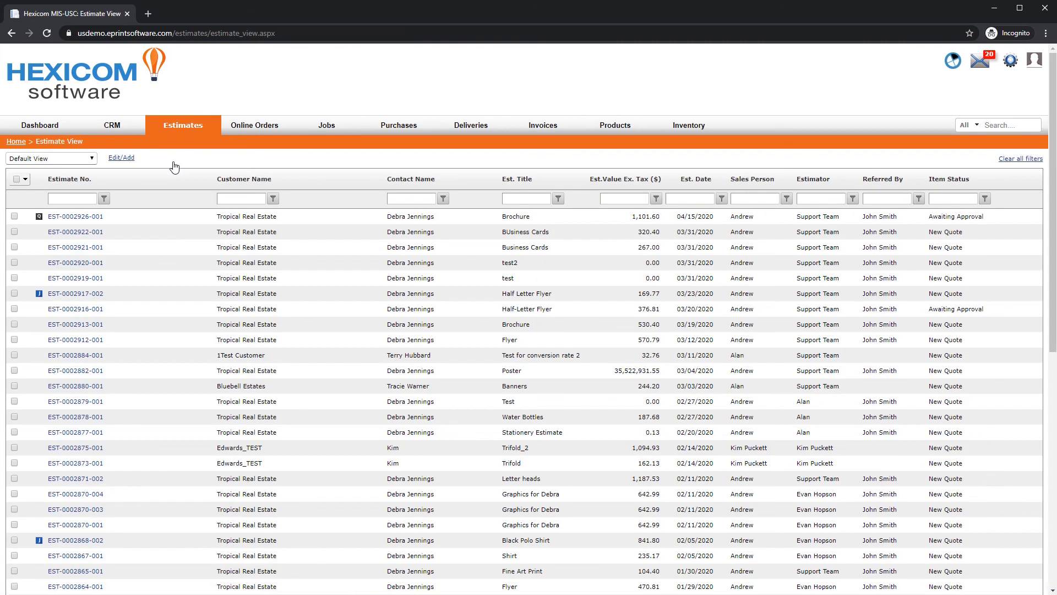